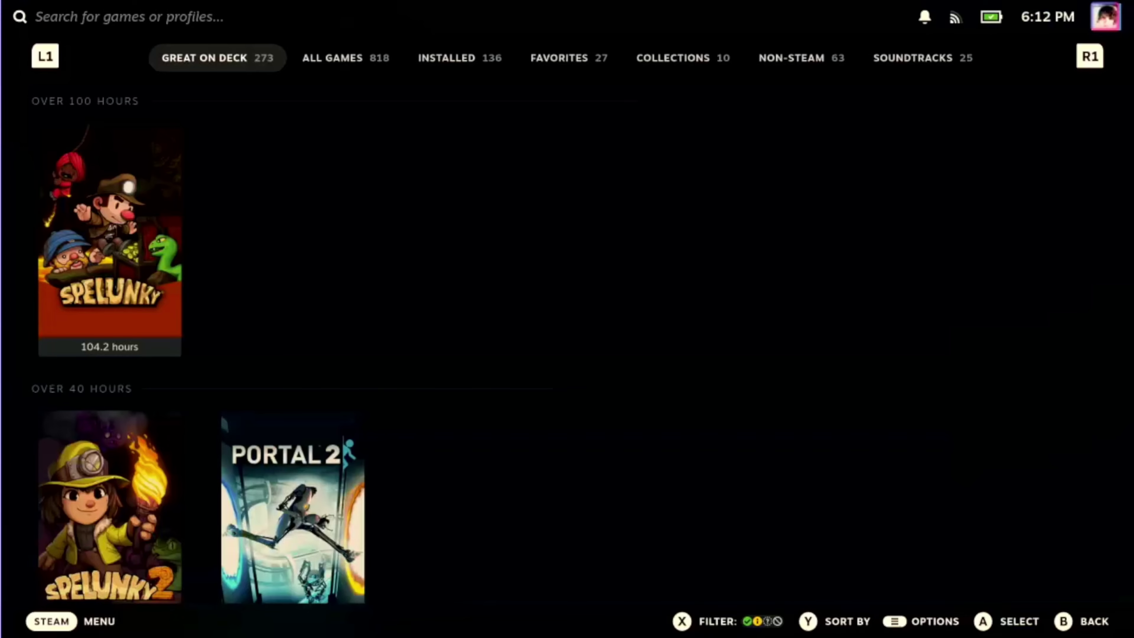
- Launch Spelunky from the Great on Deck games
key(Down)
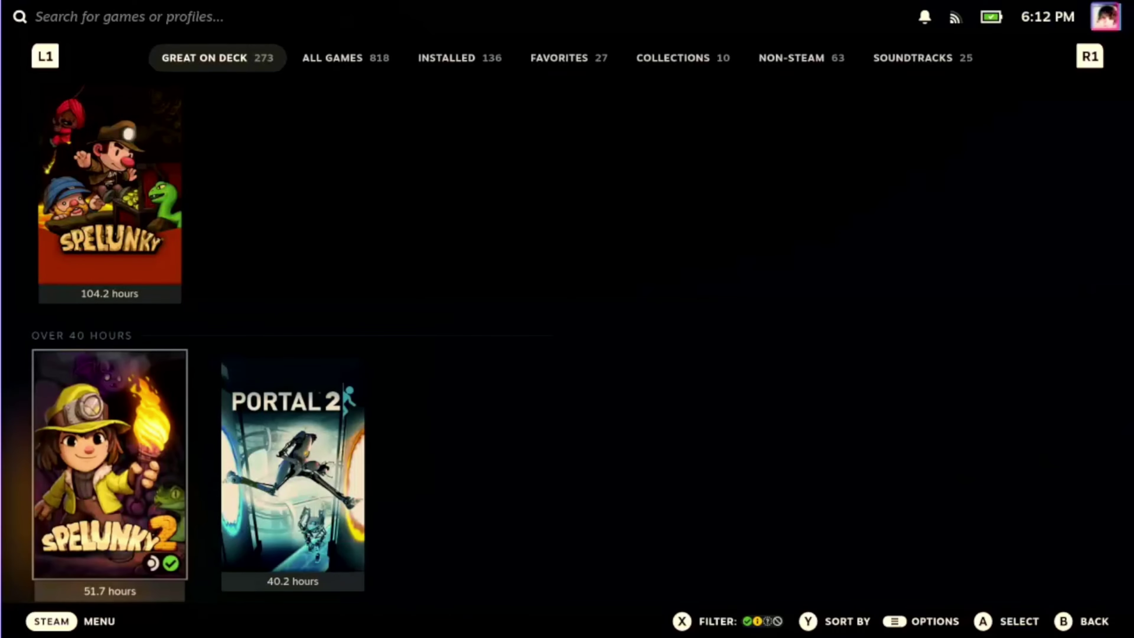
key(Up)
key(Return)
key(Return)
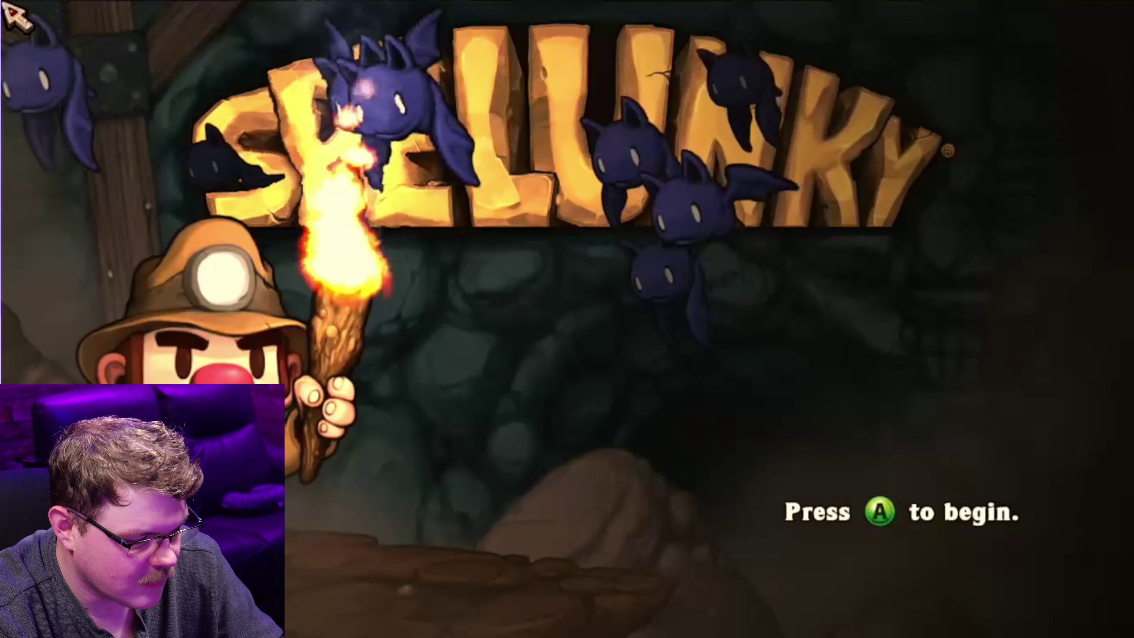
- Open the system's Audio settings while Spelunky is running
key(super)
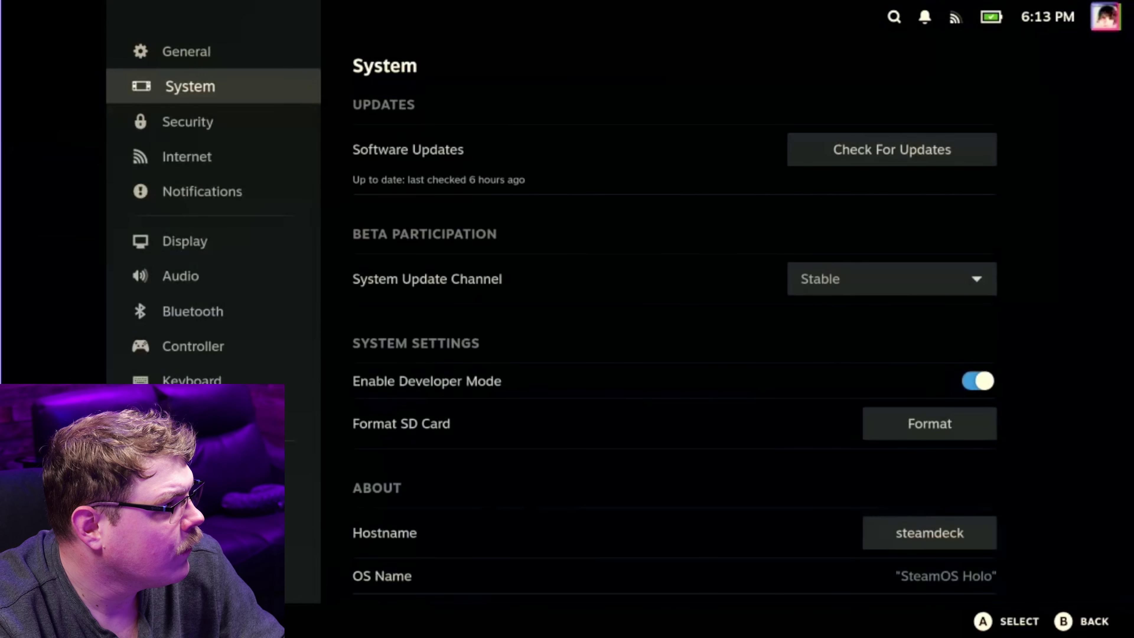
key(Down)
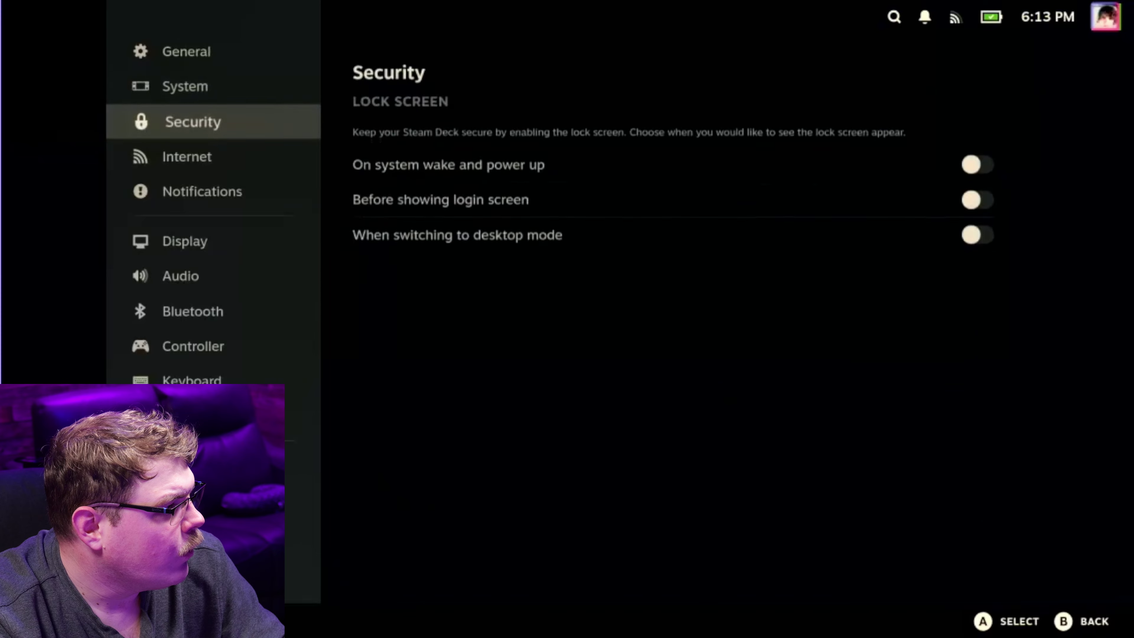
key(Down)
key(Down)
key(Down)
key(Down)
key(Right)
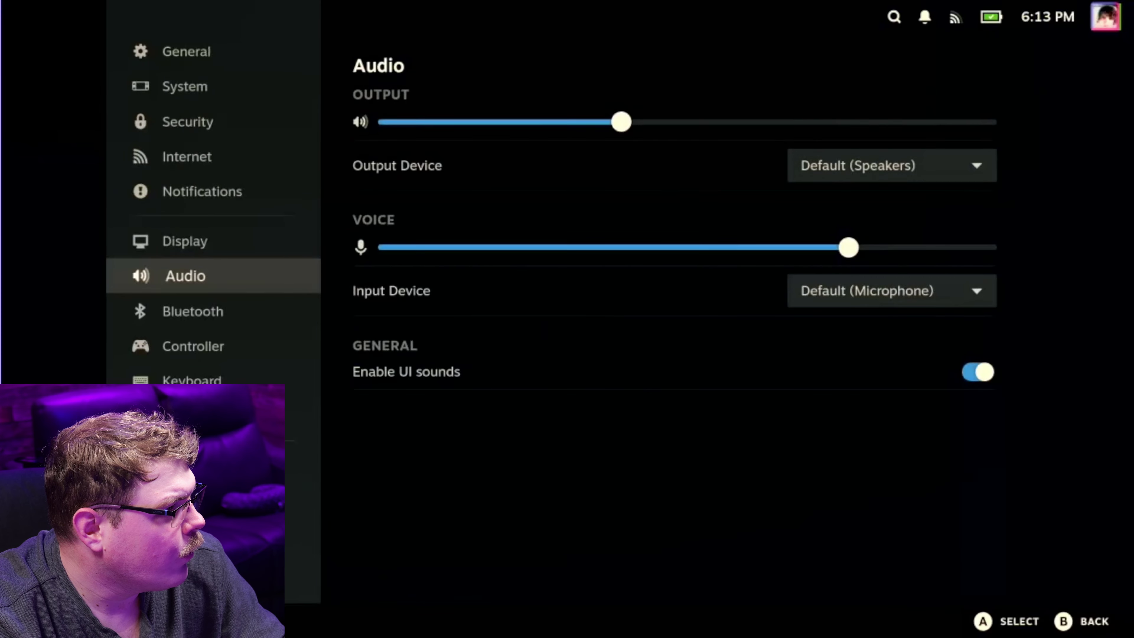
- Set the audio output device to External device
key(Down)
key(Return)
key(Down)
key(Return)
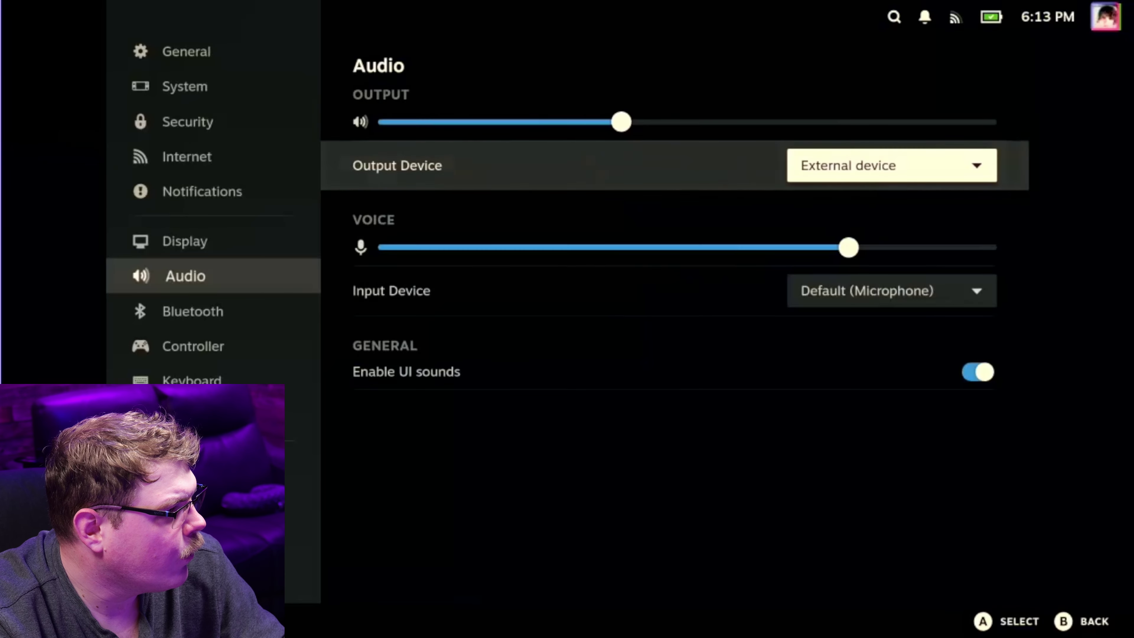
- Switch the audio output device to Speakers and back to External device
key(Down)
key(Up)
key(Return)
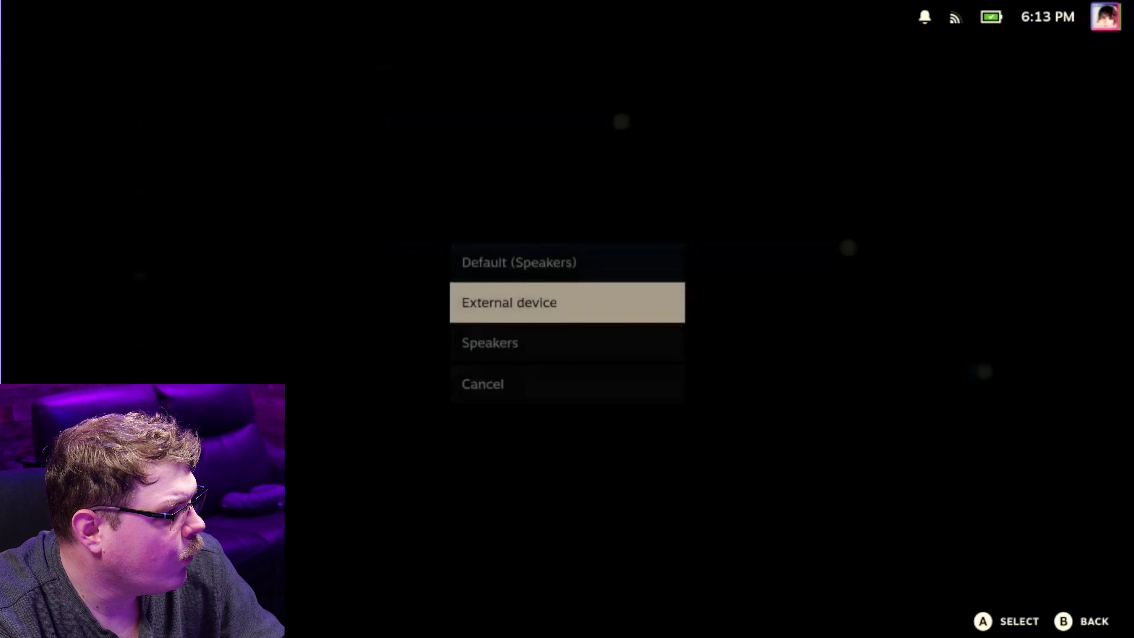
key(Down)
key(Down)
key(Up)
key(Return)
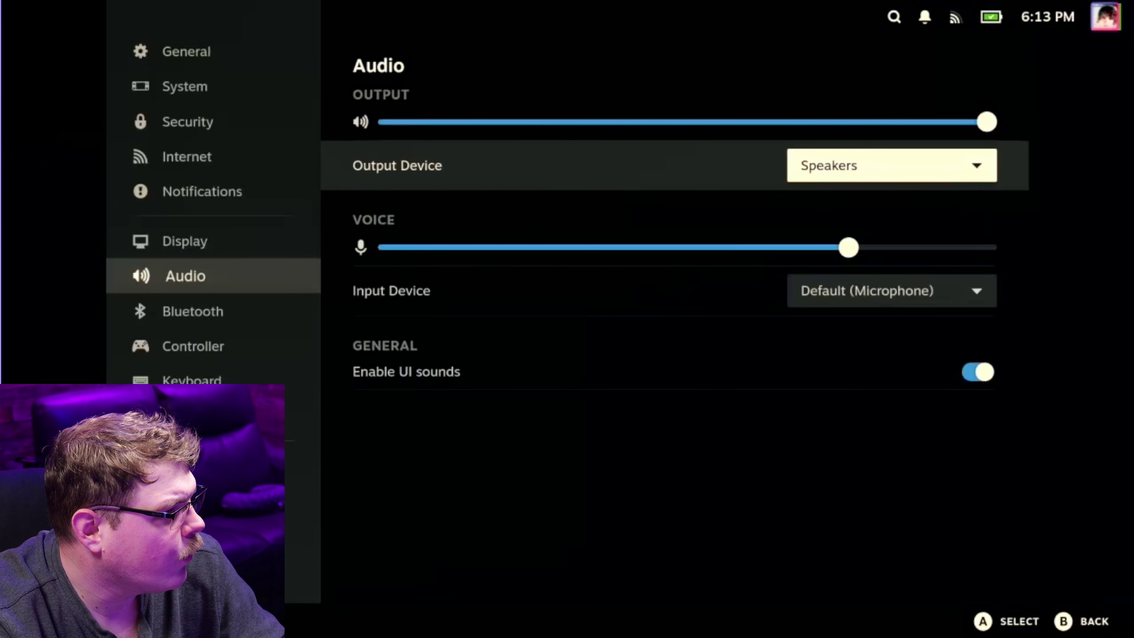
key(Return)
key(Up)
key(Return)
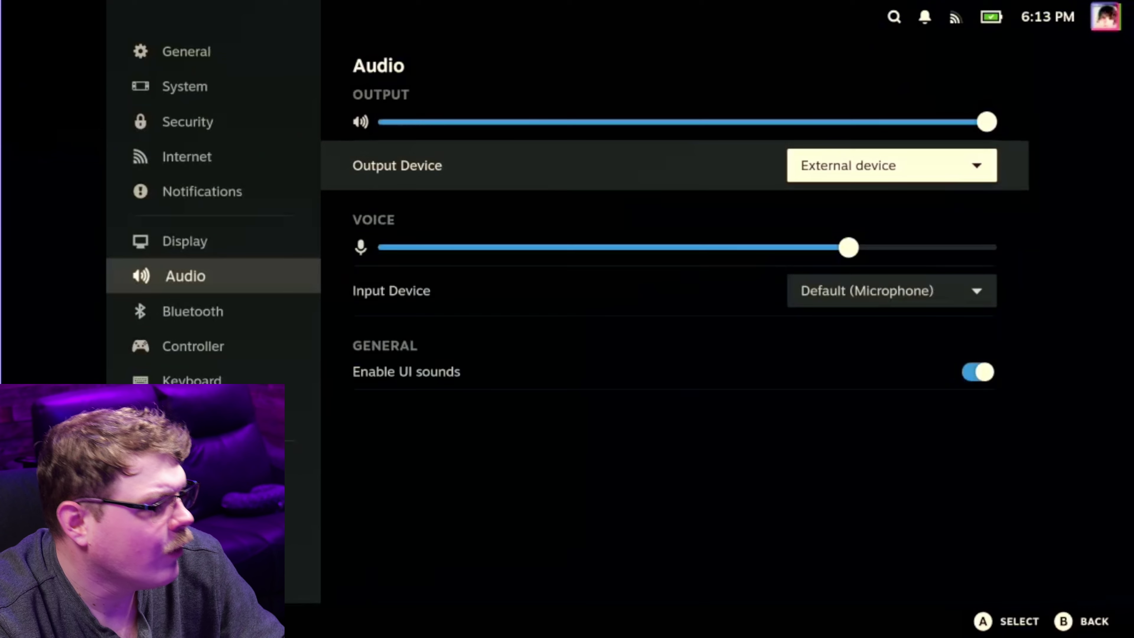
- Reset the audio output device to the default option and reselect External device
key(Return)
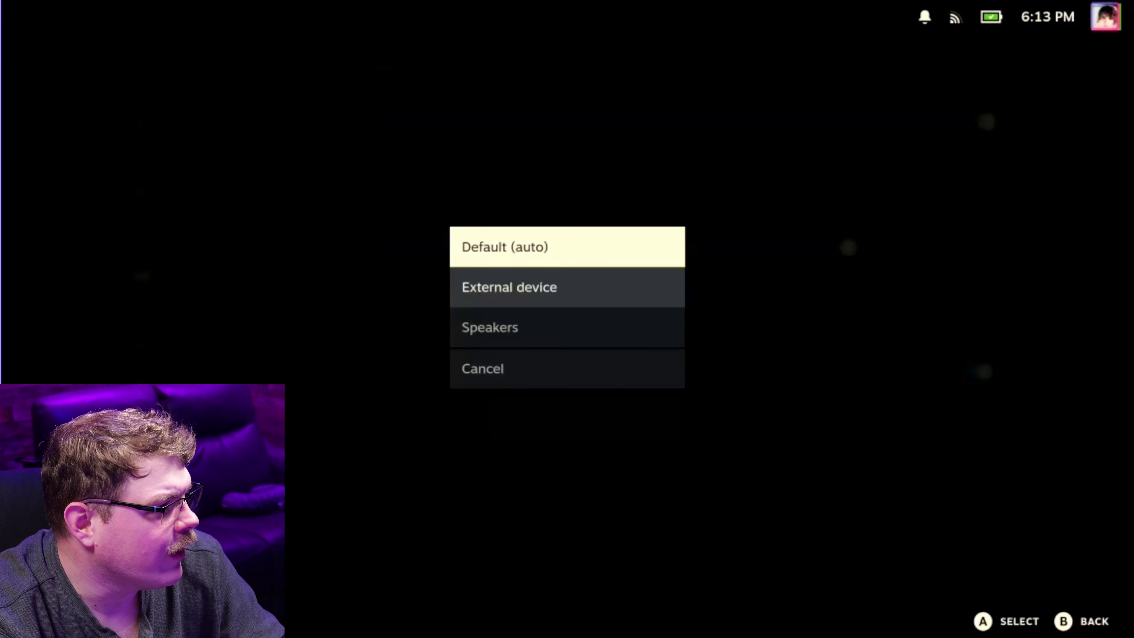
key(Return)
key(Down)
key(Return)
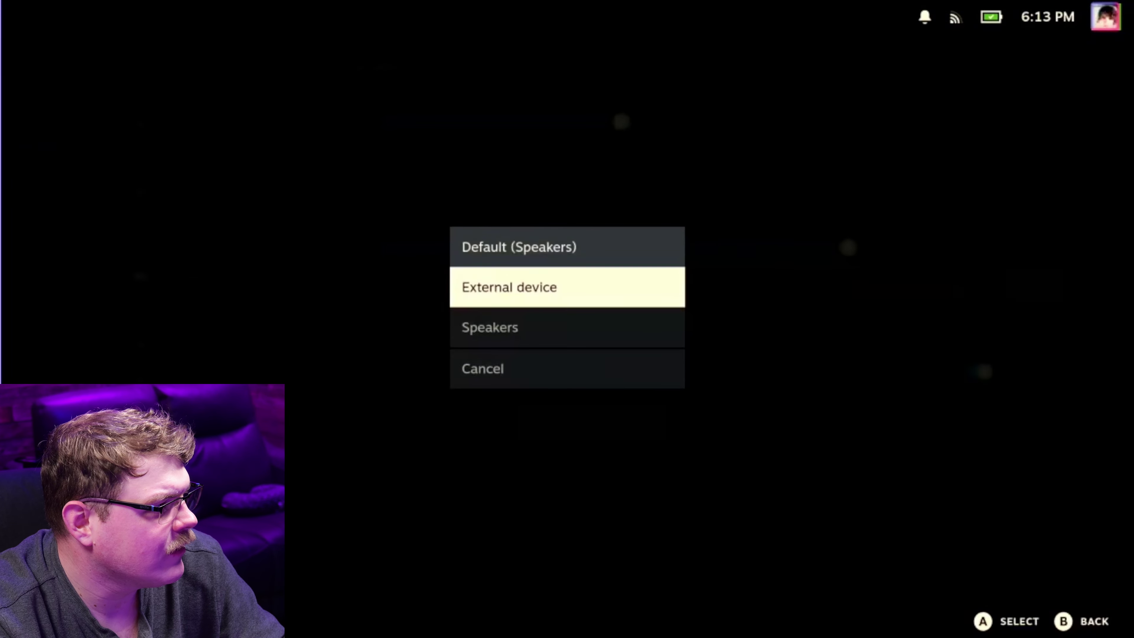
key(Return)
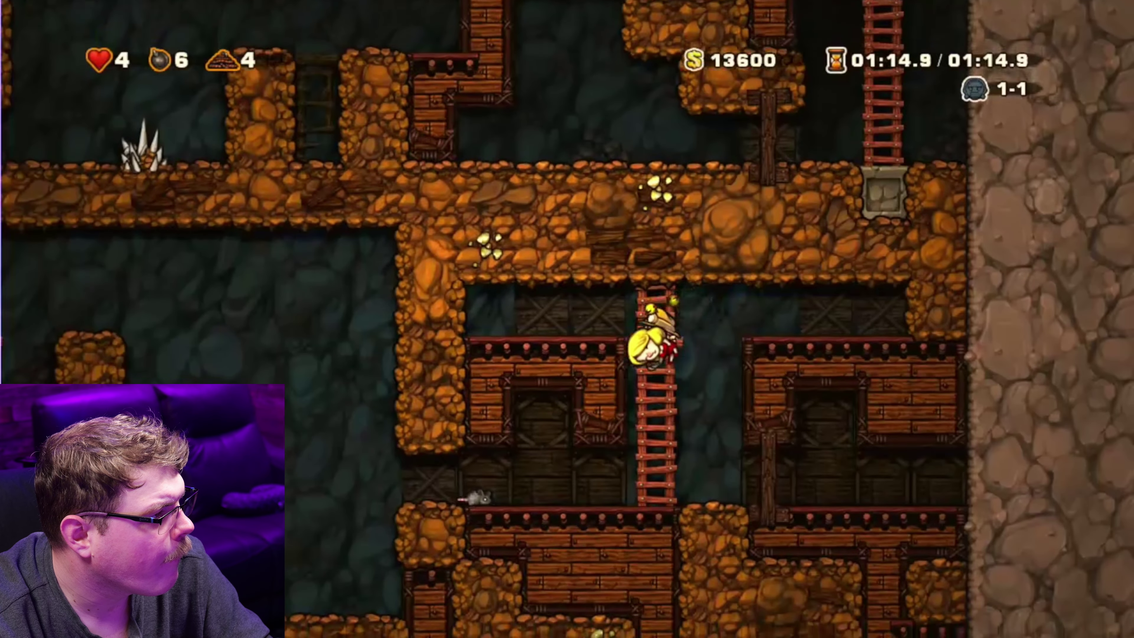
key(Down)
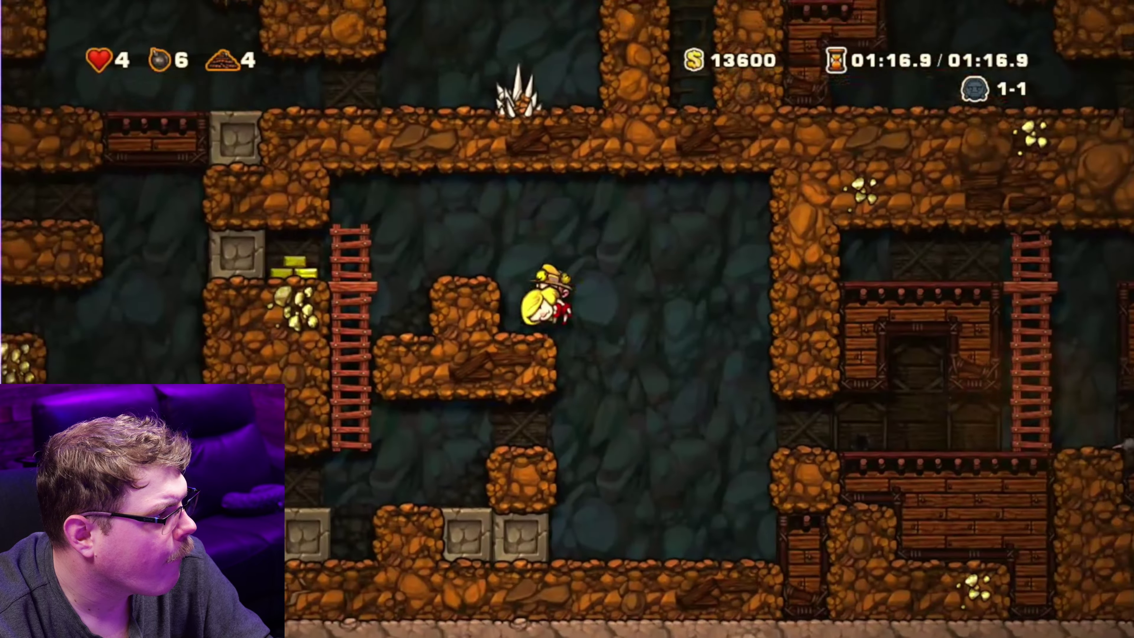
key(Left)
key(Up)
key(Left)
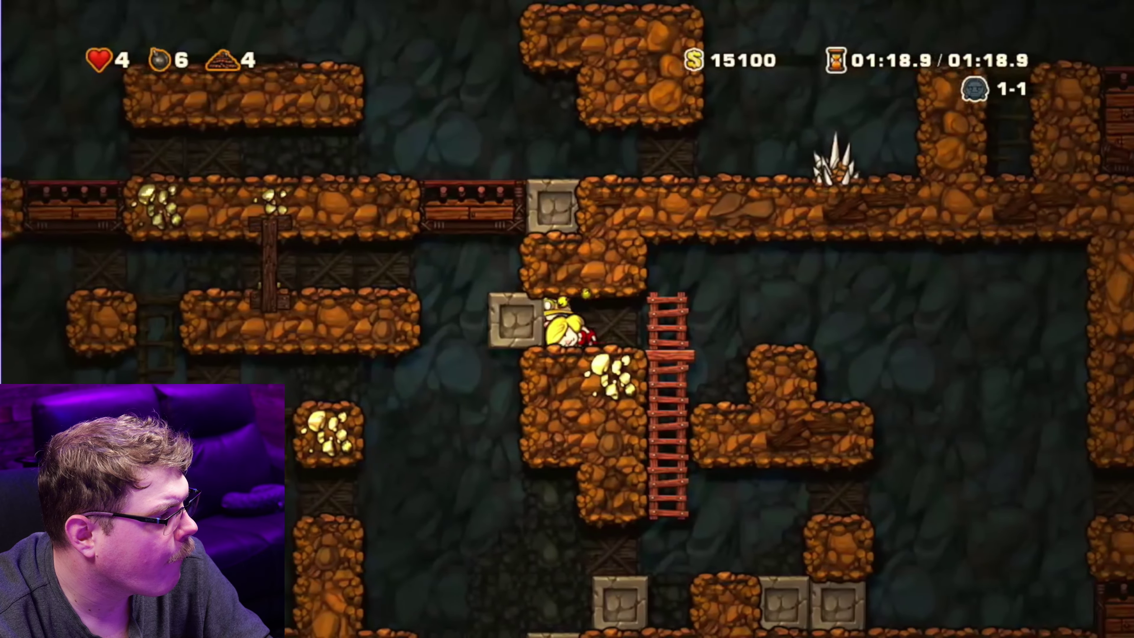
key(Left)
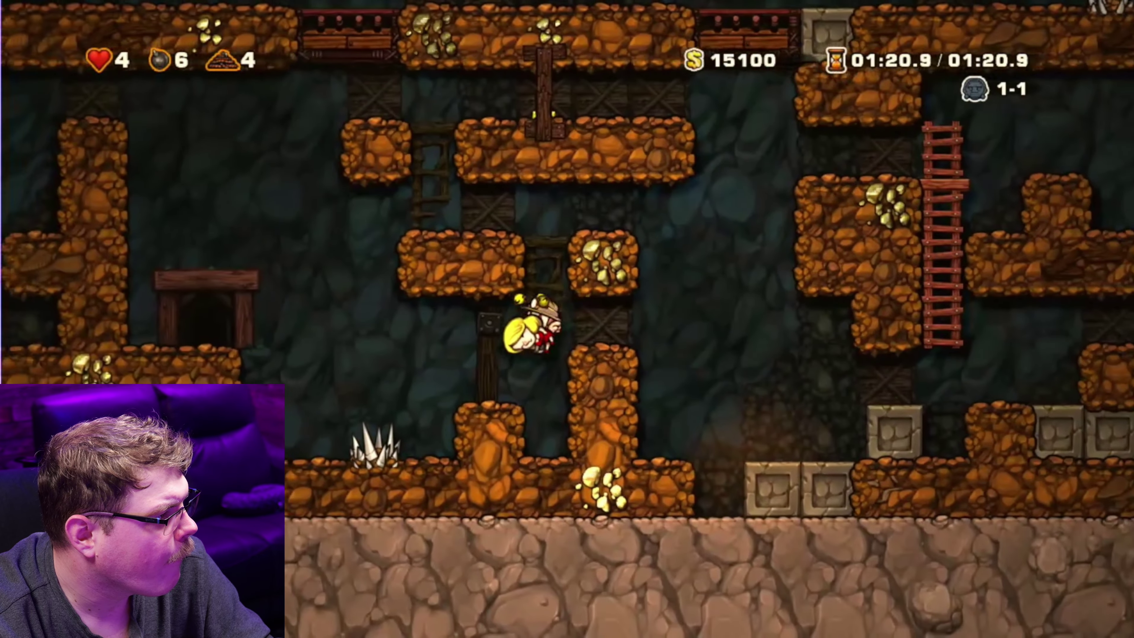
key(Left)
key(z)
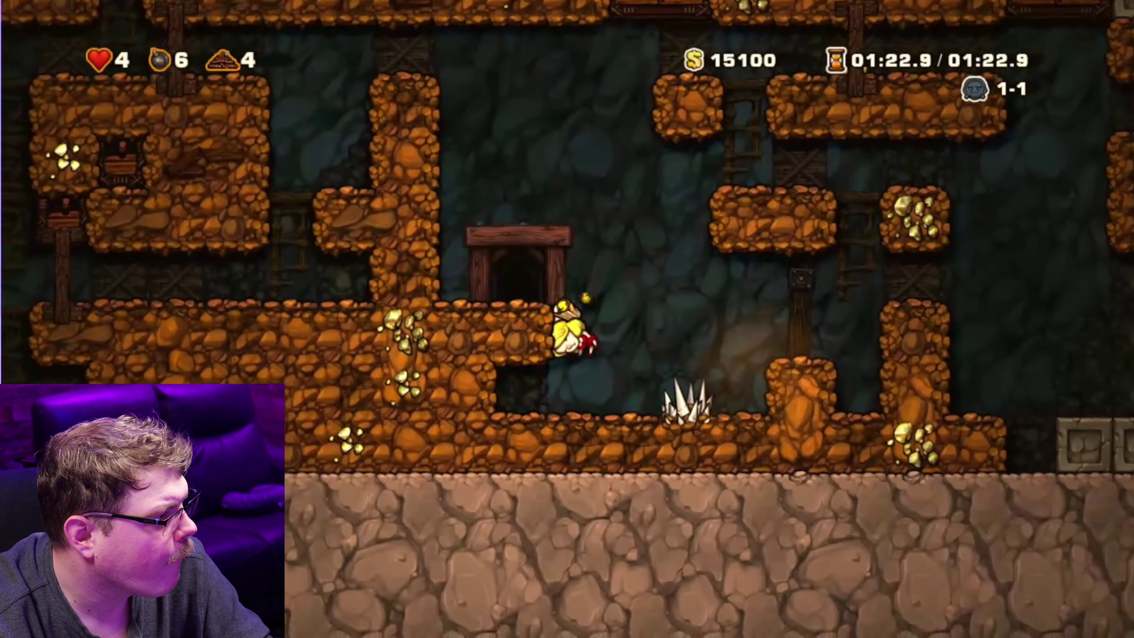
key(Up)
key(Up)
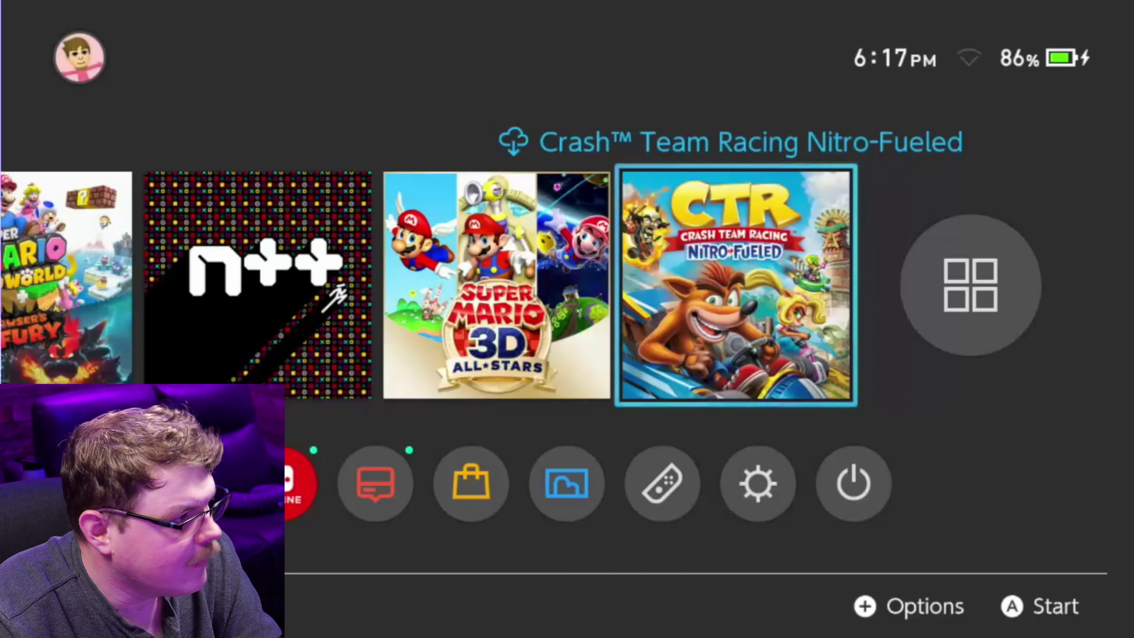
- Switch to the Nintendo Switch home screen, start the first game in the row, and advance past its Flower Kingdom welcome message
key(Left)
key(Left)
key(Left)
key(Left)
key(Left)
key(Left)
key(Left)
key(Left)
key(Left)
key(Left)
key(Left)
key(Left)
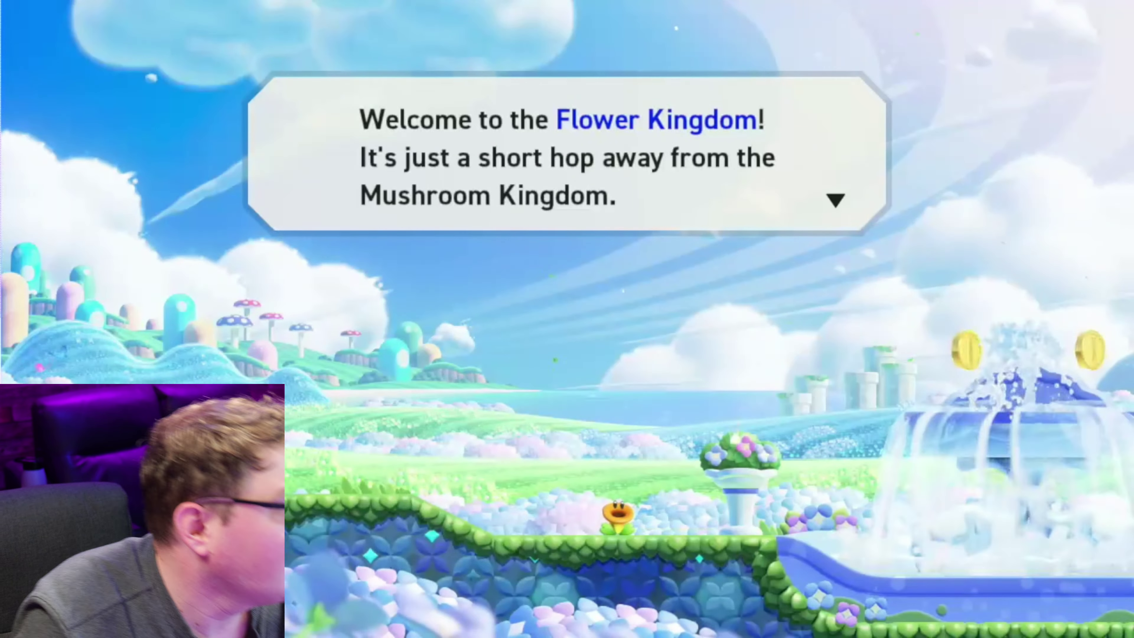
key(Return)
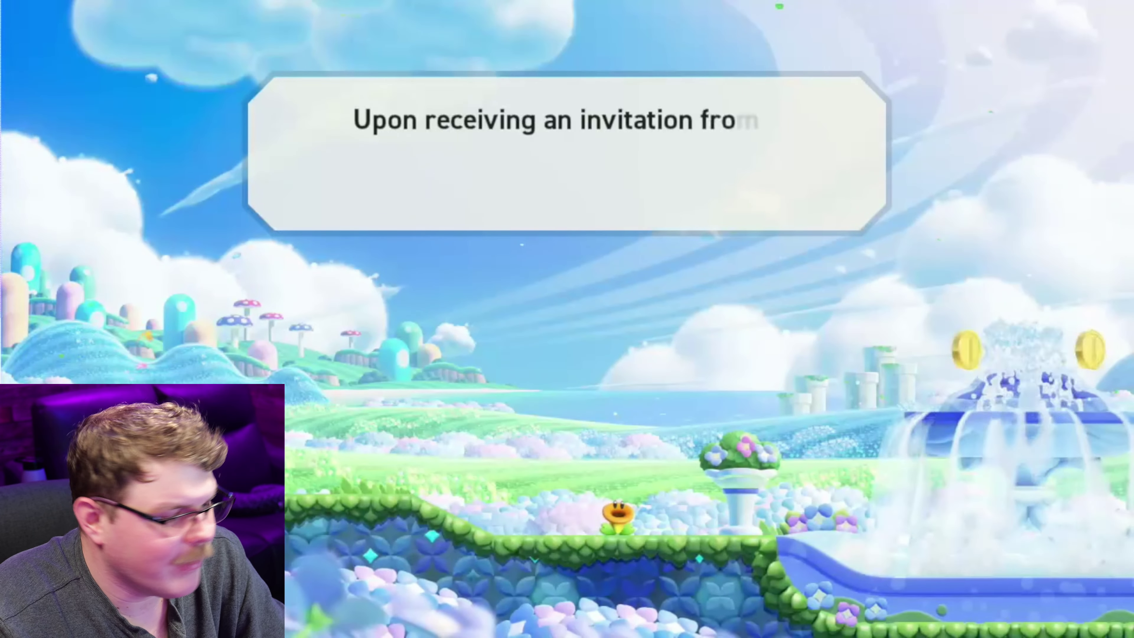